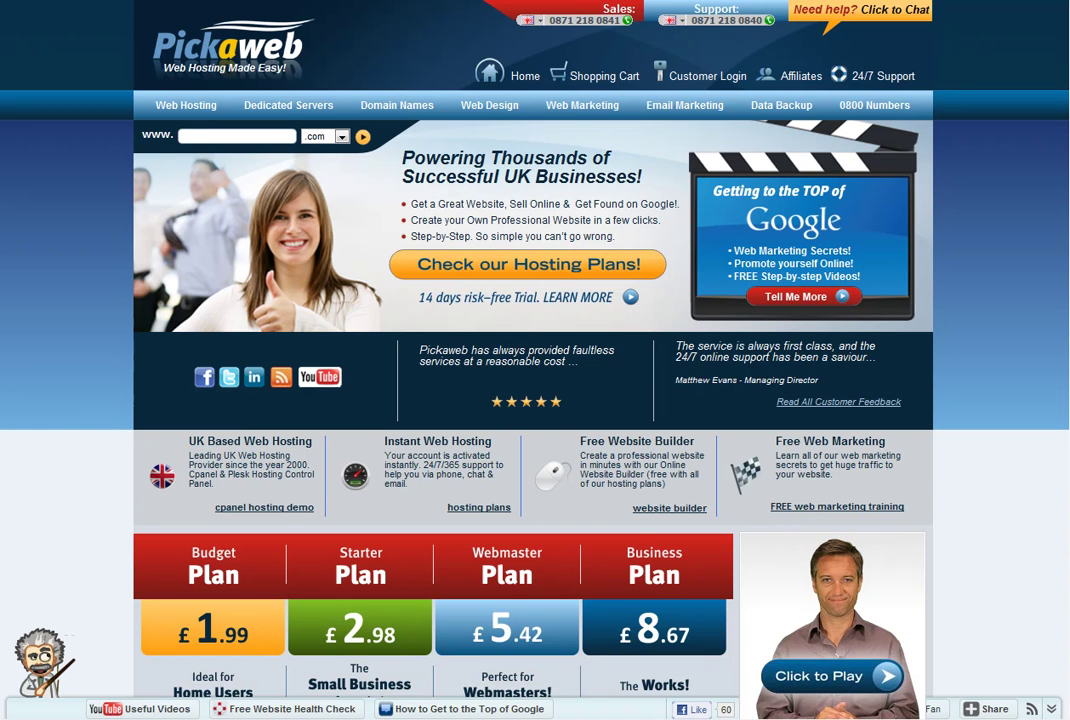
Search for the domain name 'jkhjkdfvjkdfabvjk' to see its availability.
click(238, 136)
text(jkhjkdfvjkdfabvjk)
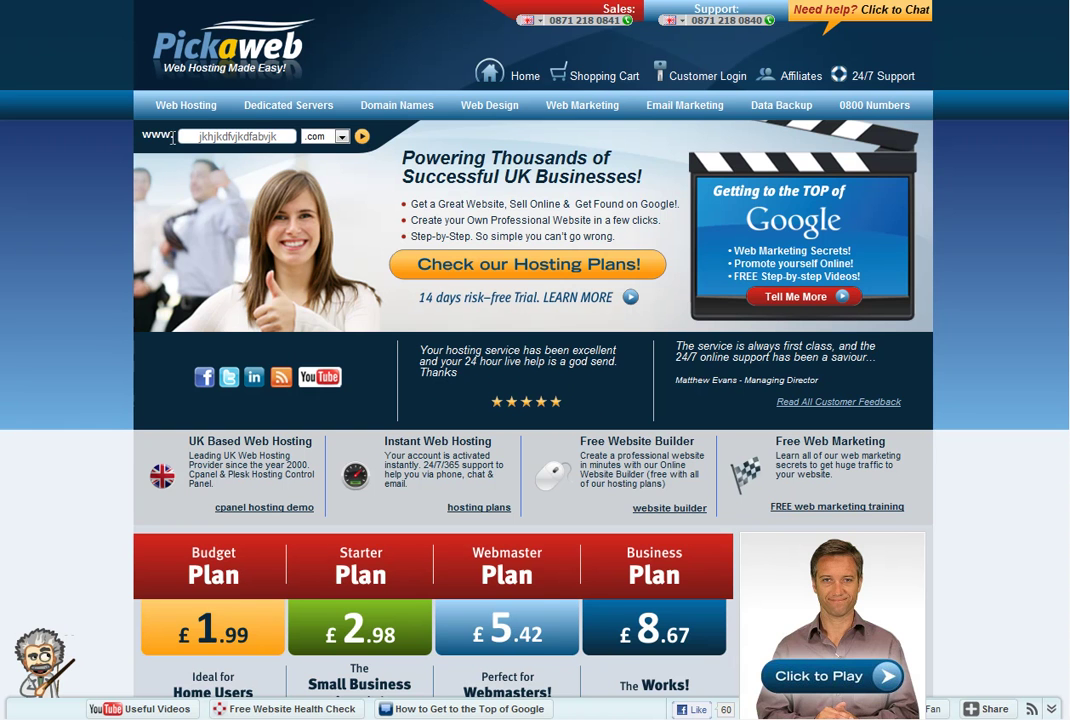
key(Return)
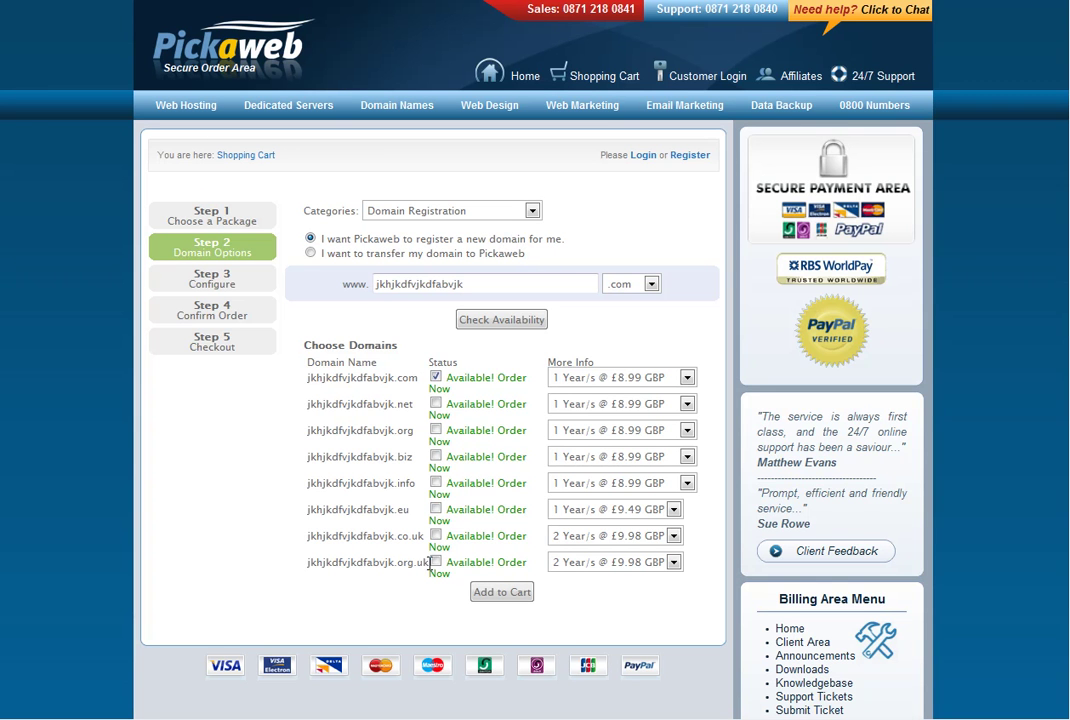
Untick the .com extension in the availability list.
click(436, 377)
drag(425, 536, 399, 540)
click(291, 543)
Keep .com at 1 year and .co.uk at 2 years, then tick both domains to add to cart.
click(590, 378)
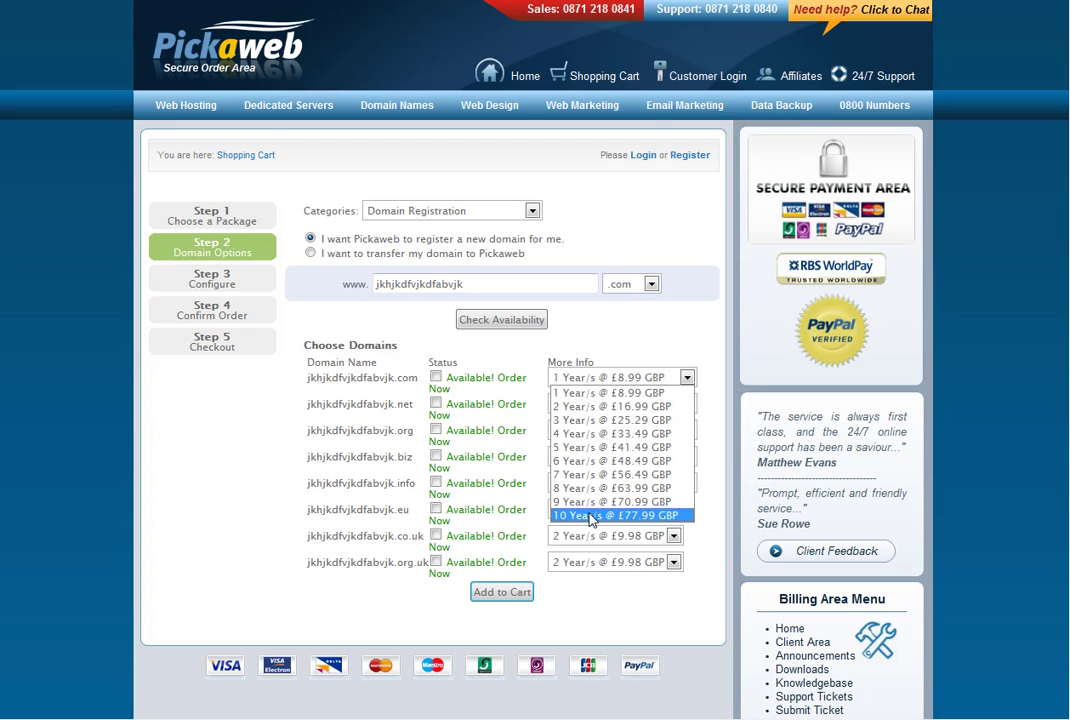
click(587, 356)
click(597, 404)
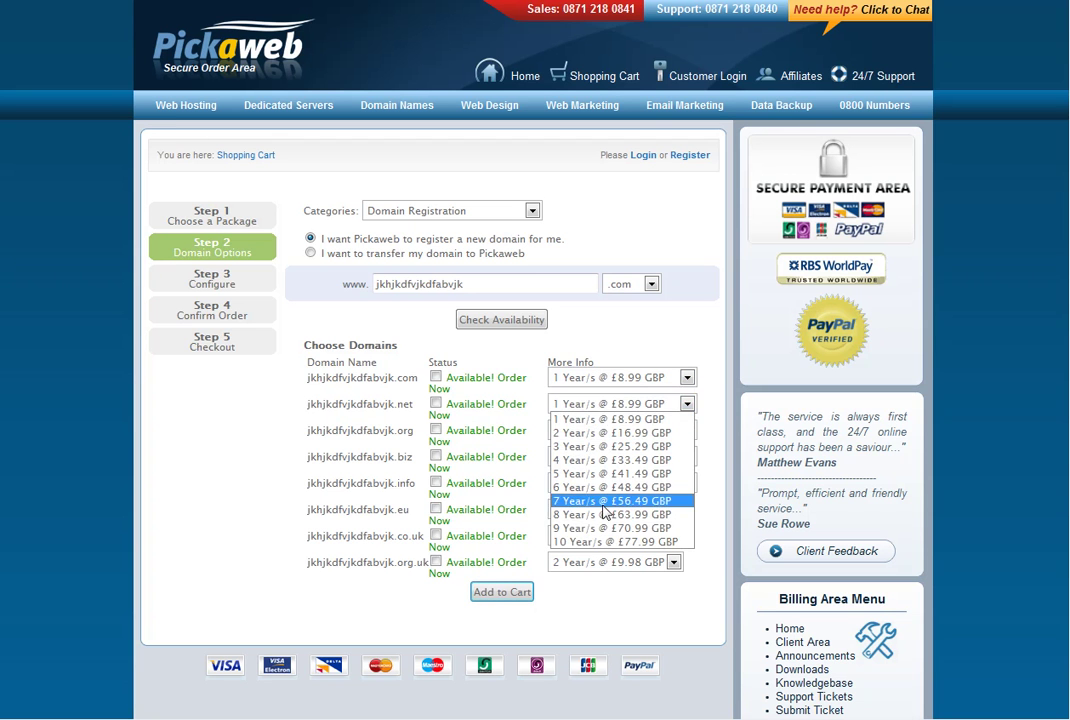
click(589, 305)
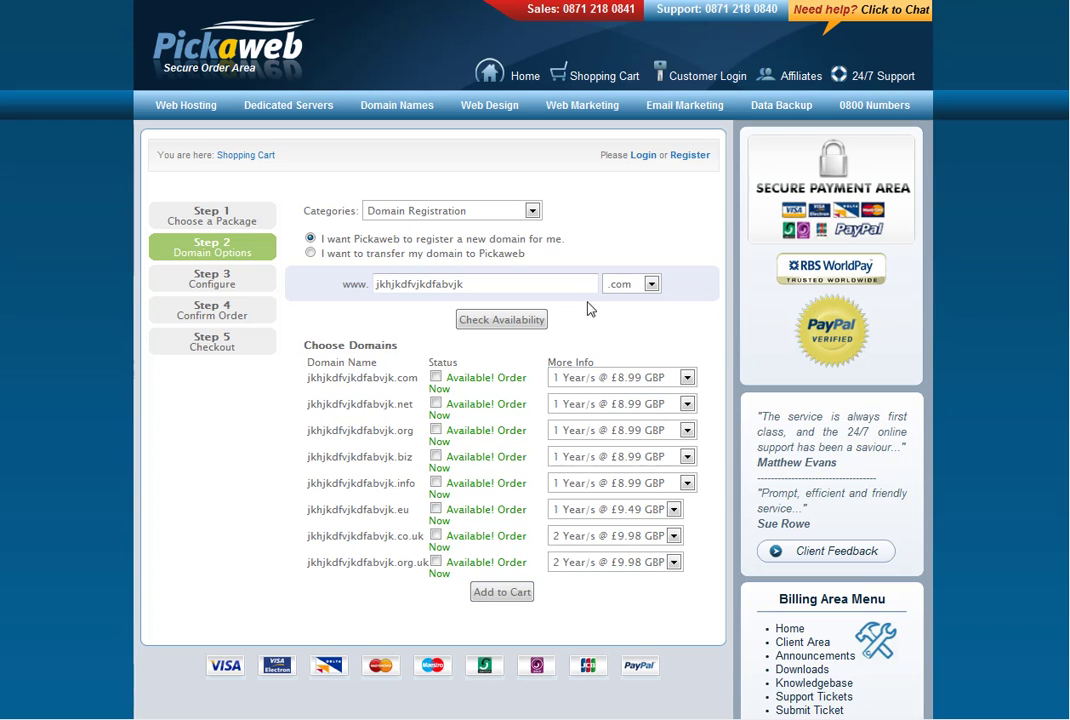
double_click(407, 512)
click(421, 517)
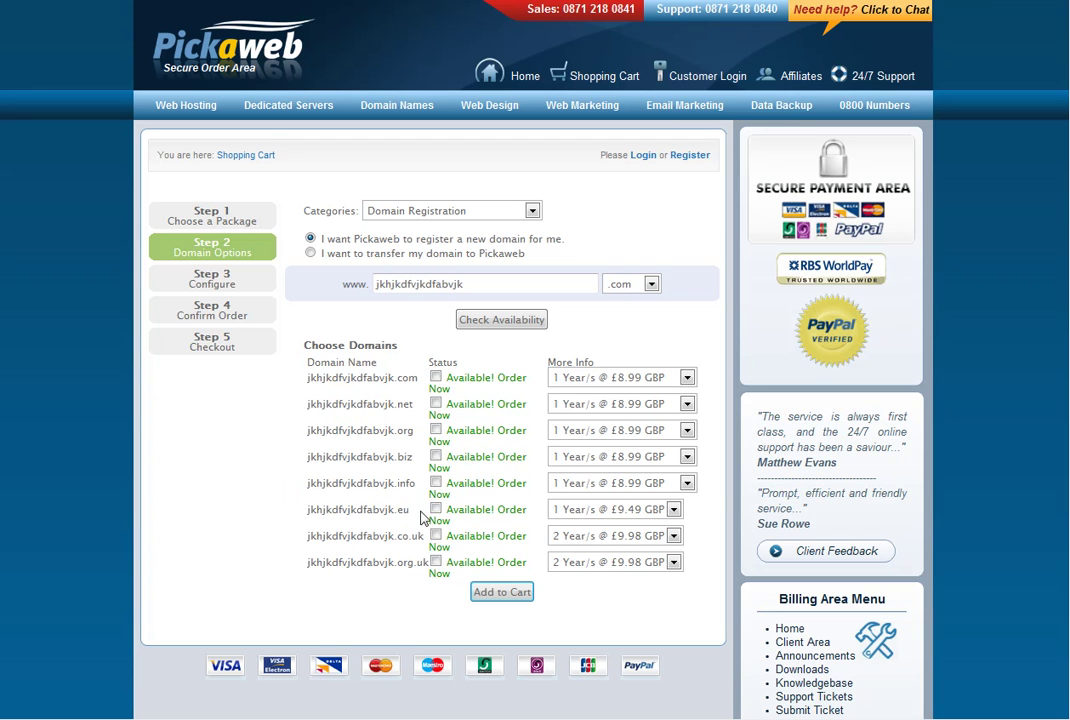
click(594, 511)
click(593, 514)
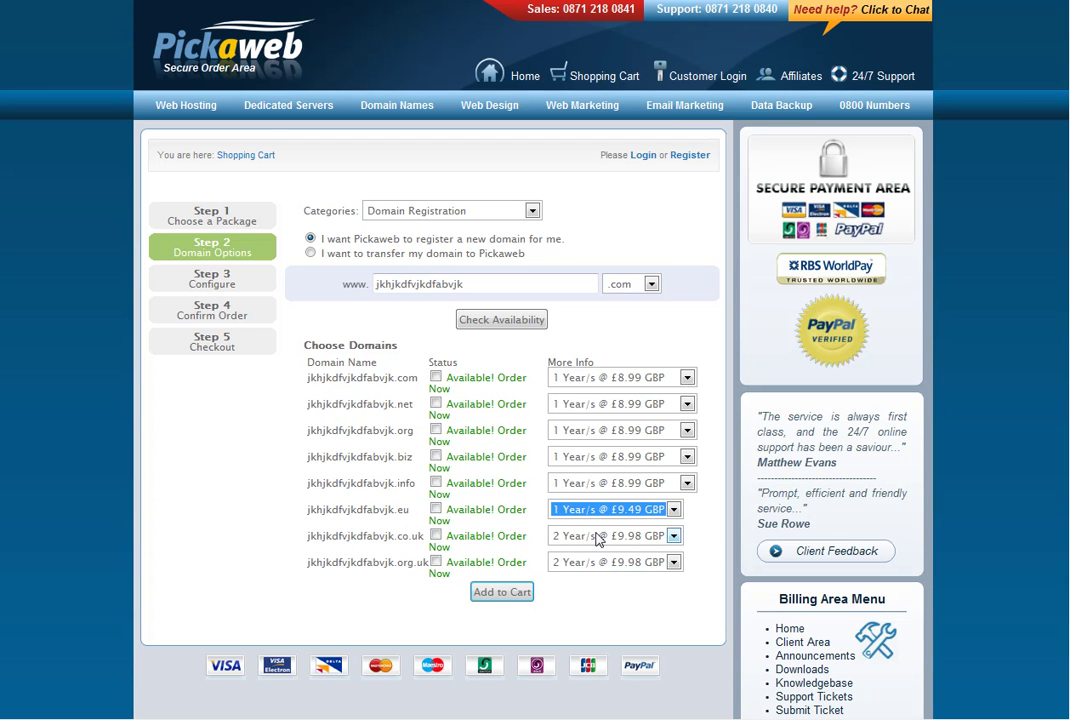
click(598, 540)
click(462, 537)
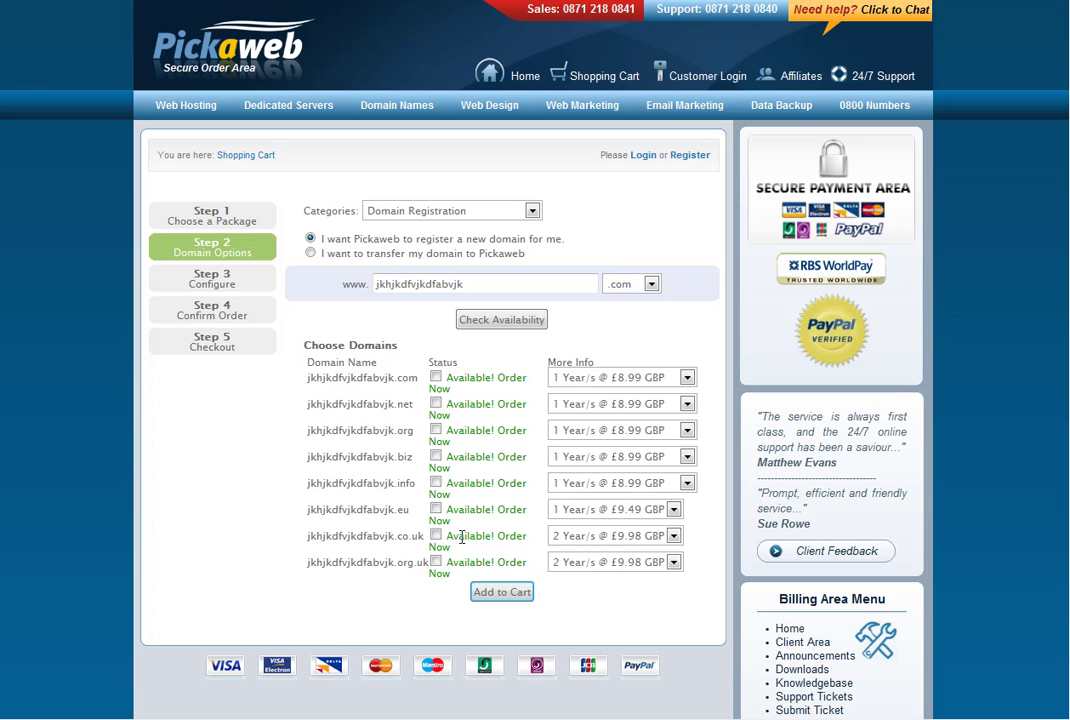
click(436, 378)
click(436, 536)
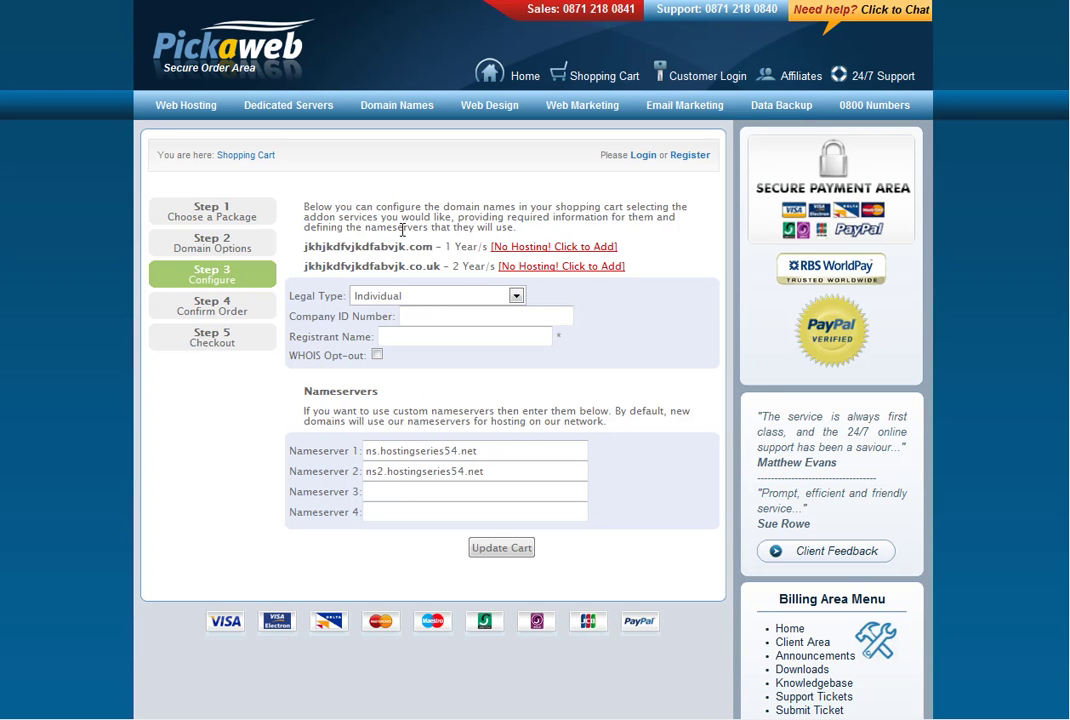
Keep the legal type as Individual and tick the WHOIS Opt-out checkbox.
triple_click(296, 296)
drag(280, 296, 334, 288)
click(408, 298)
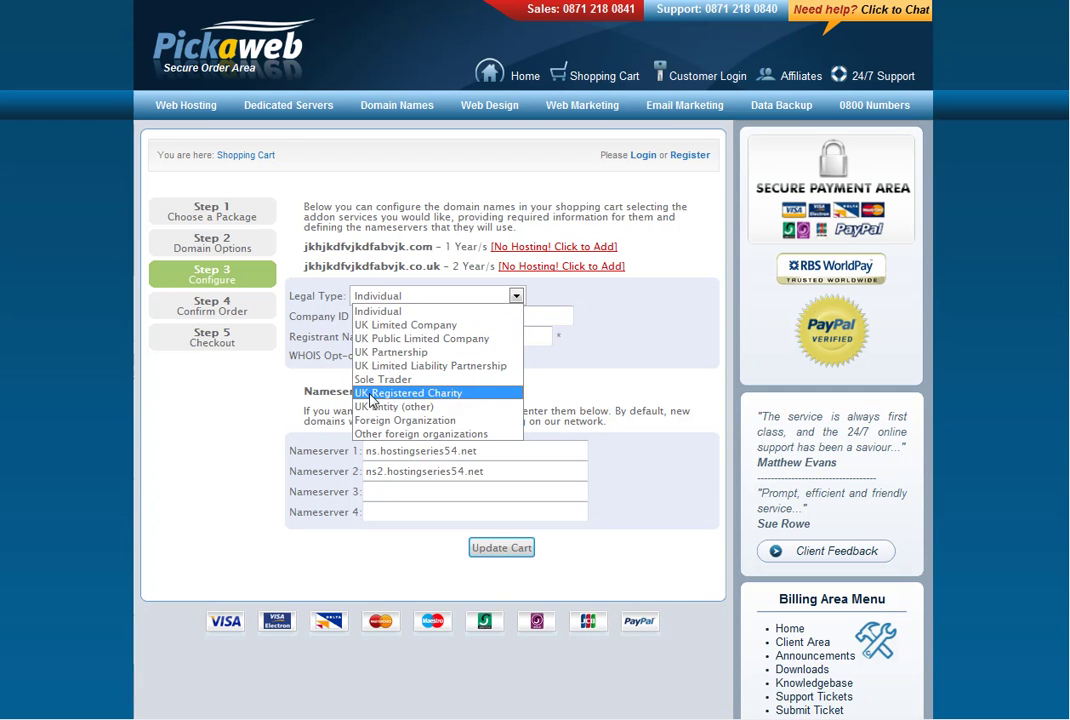
click(291, 352)
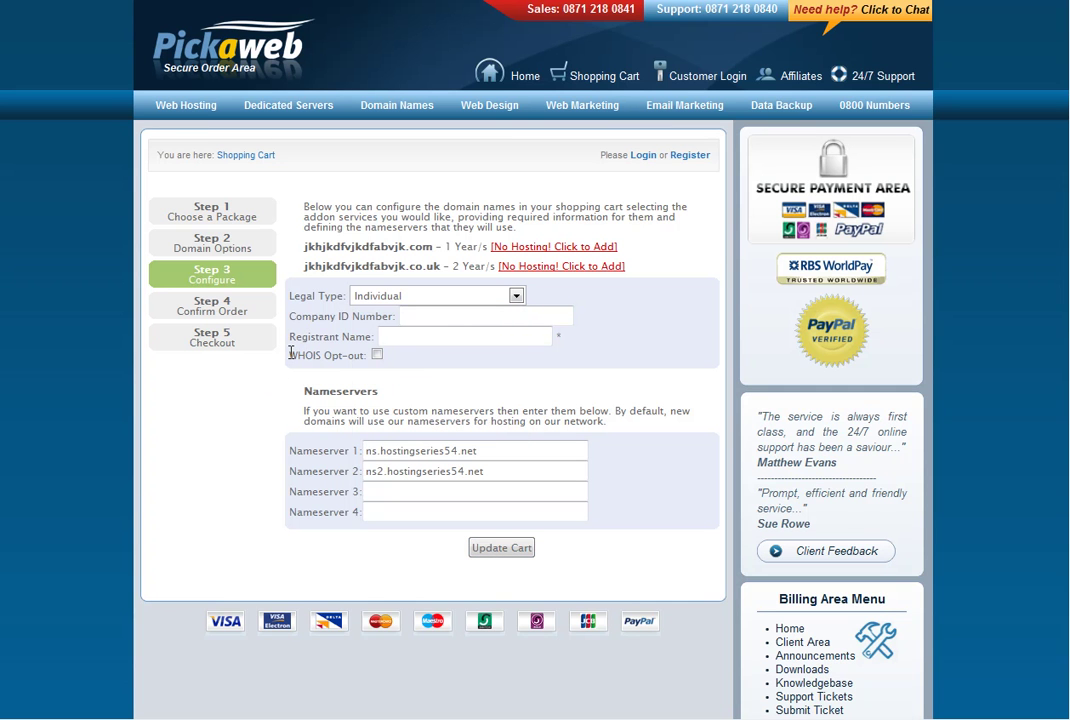
click(401, 339)
click(377, 356)
click(411, 336)
Enter the registrant's full name, leaving Nameserver 1 and 2 at their defaults.
click(400, 340)
text(fred bloggs)
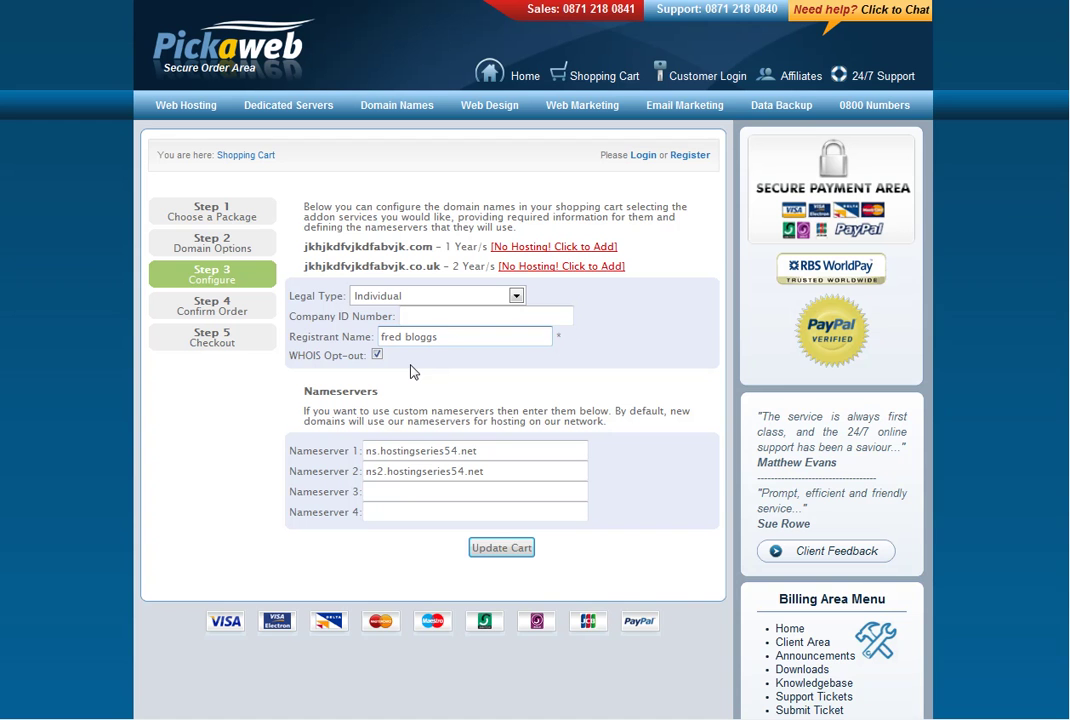
double_click(330, 391)
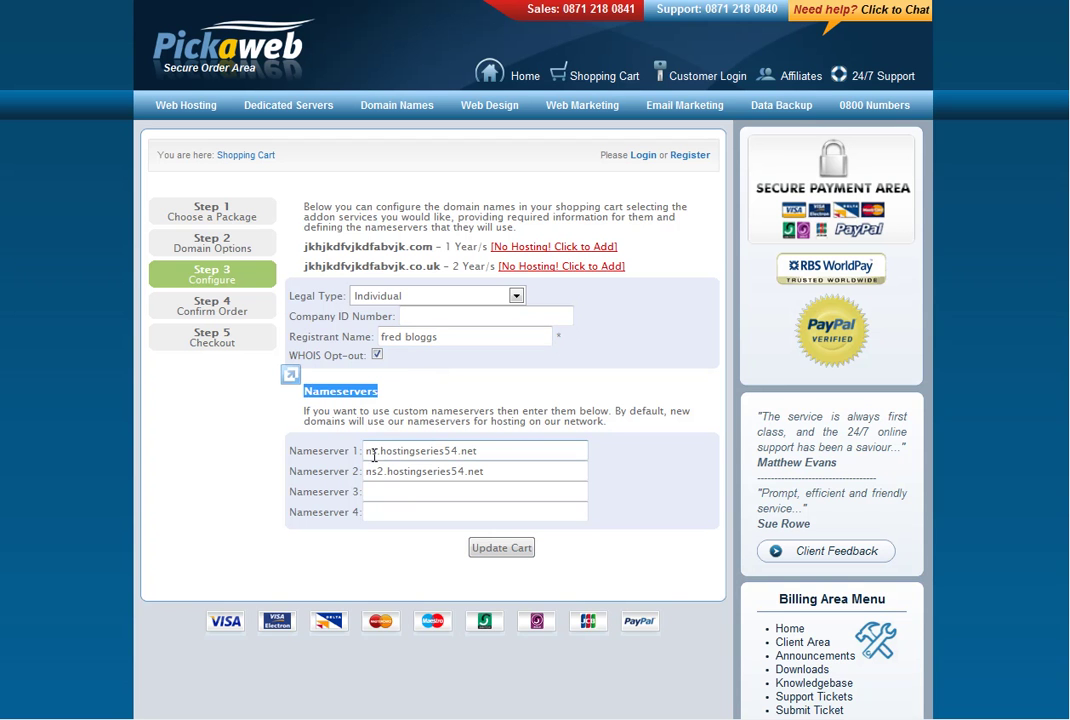
click(498, 451)
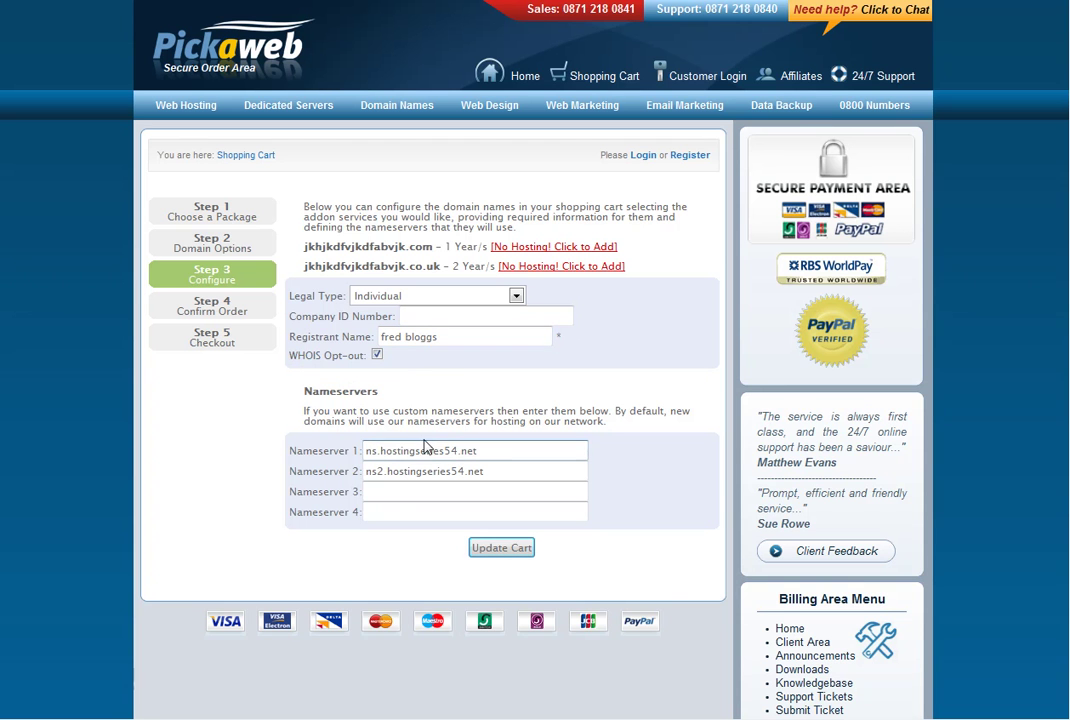
drag(478, 451, 338, 451)
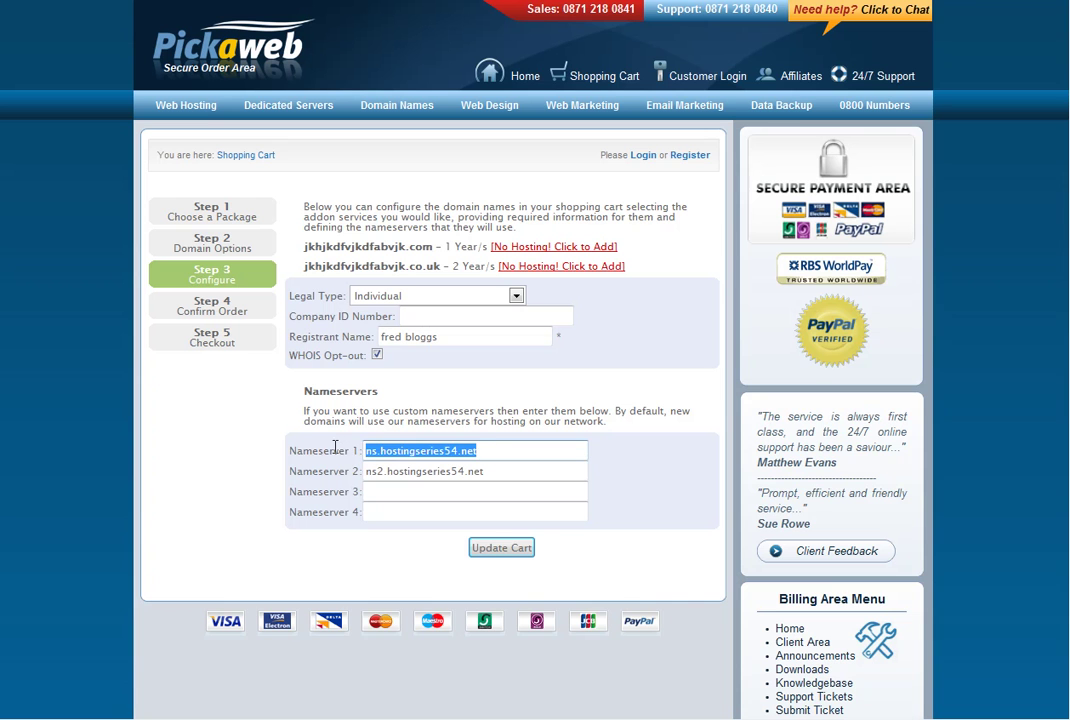
click(340, 451)
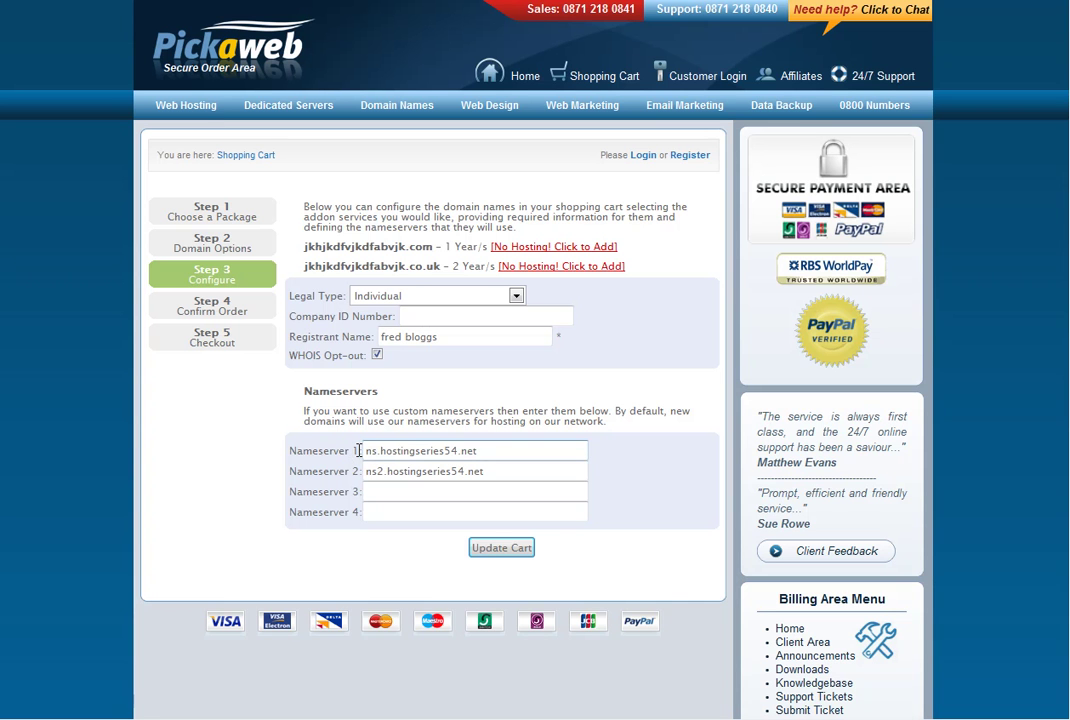
drag(357, 451, 289, 451)
click(275, 435)
Update the £22.76 cart, check out, choose credit/debit card payment and accept the terms.
click(501, 551)
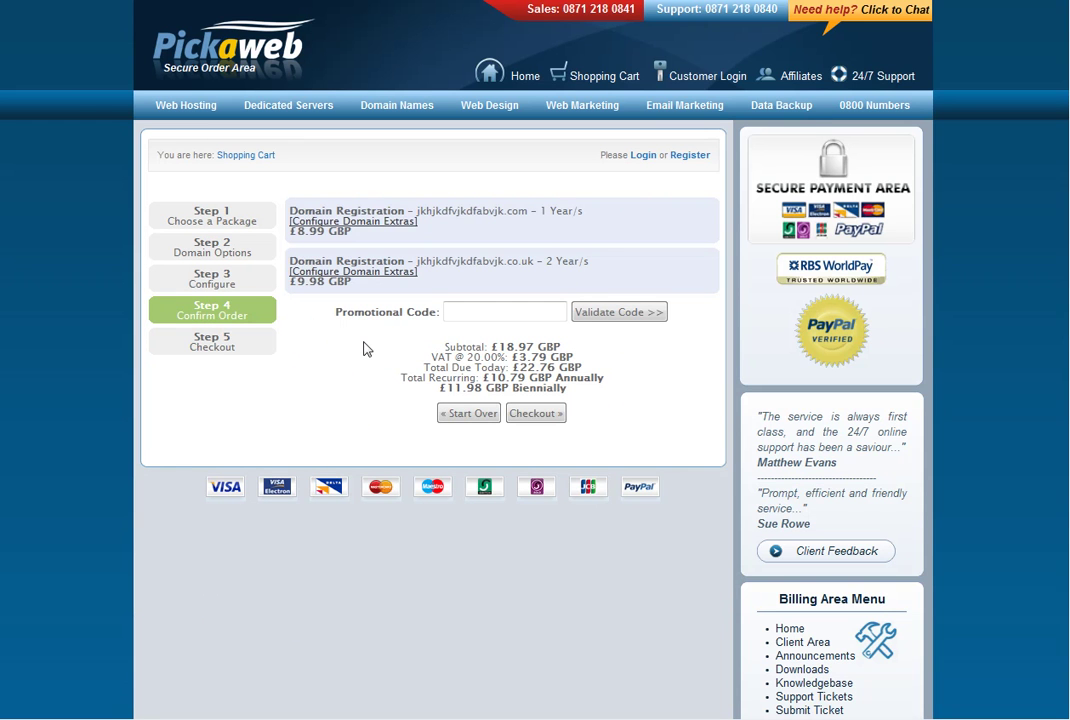
click(536, 415)
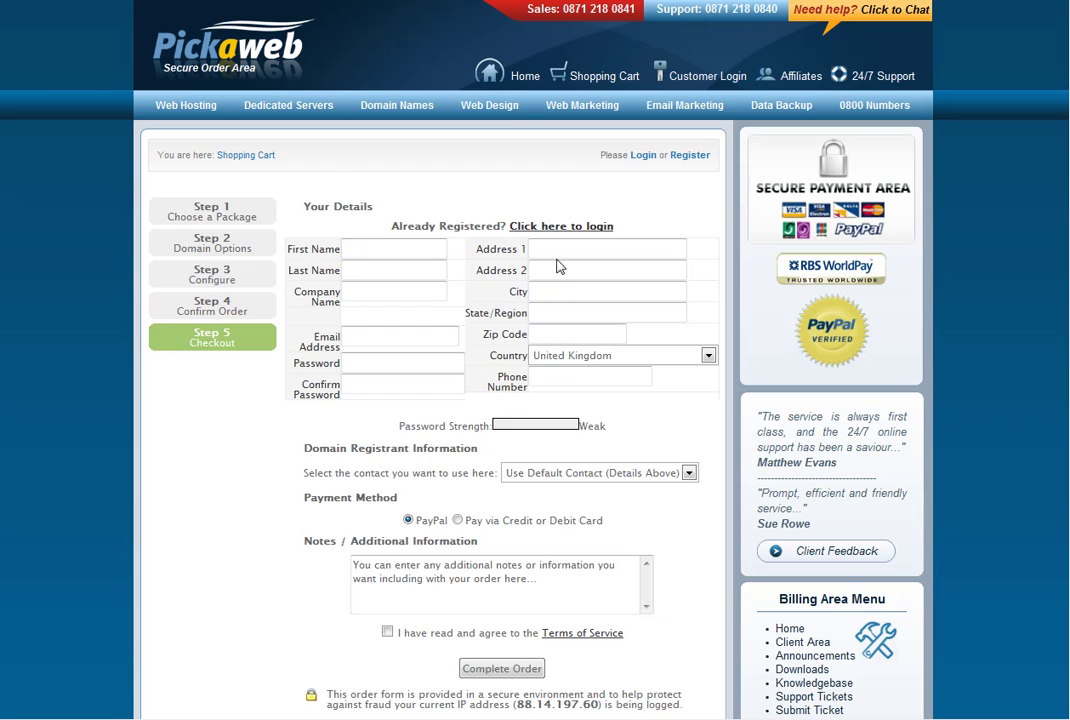
click(422, 365)
click(457, 520)
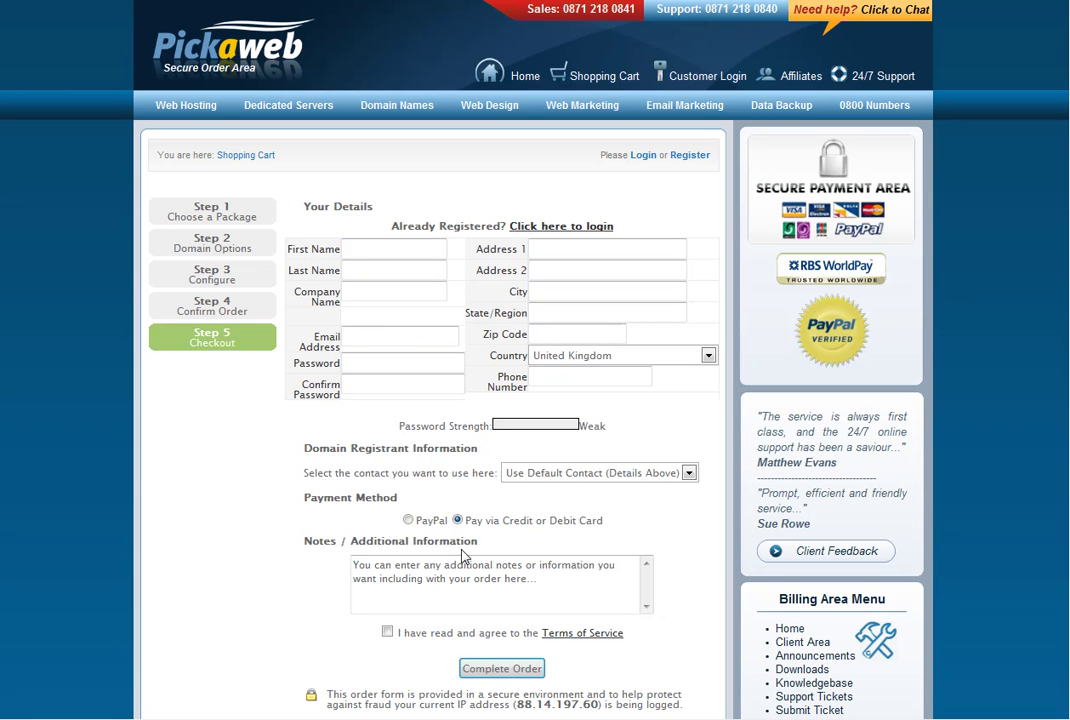
click(389, 632)
Go back to the Pickaweb home page via the Home link.
click(493, 72)
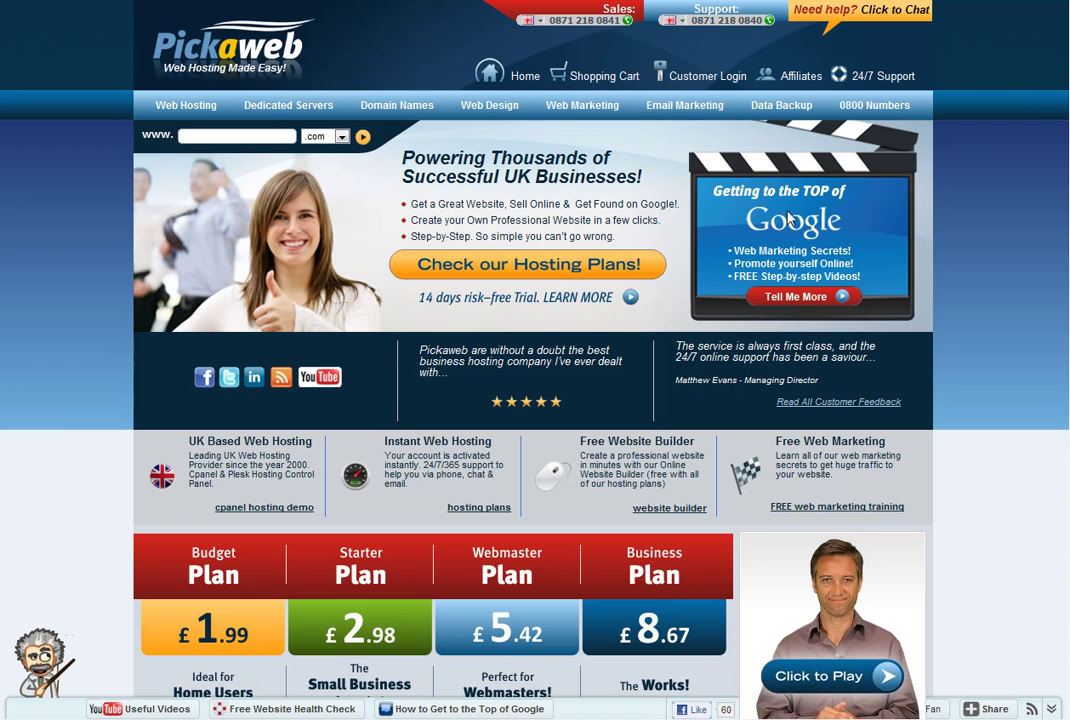
Open the Google marketing banner's Free Pickaweb Offer page and close its popup.
click(838, 247)
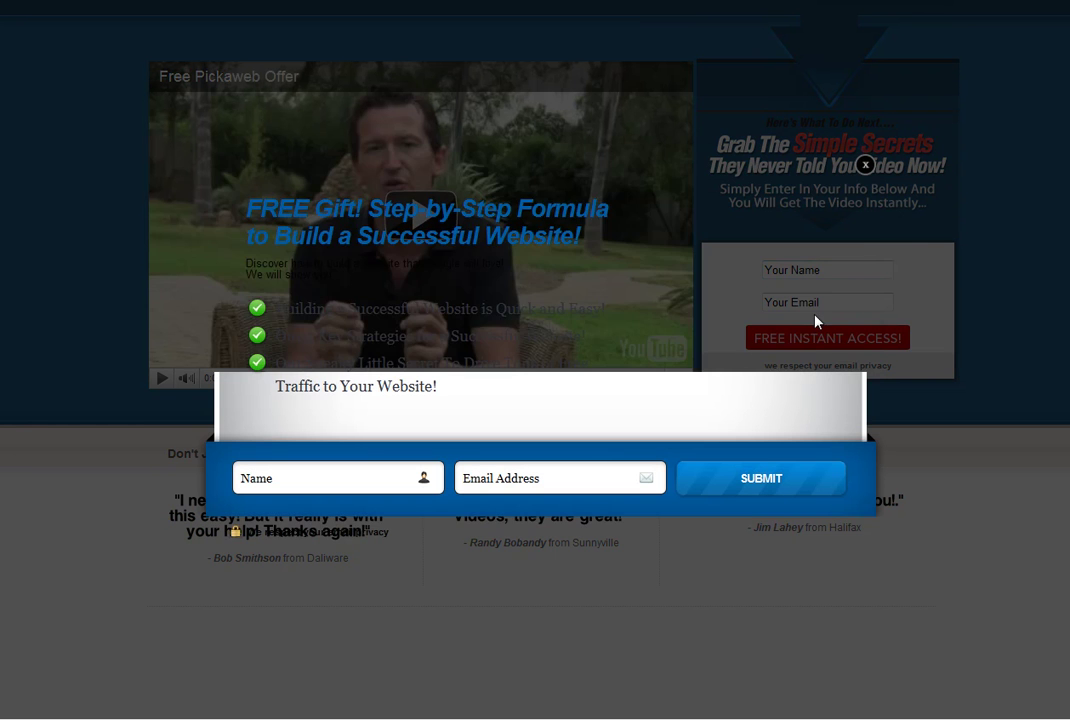
click(863, 168)
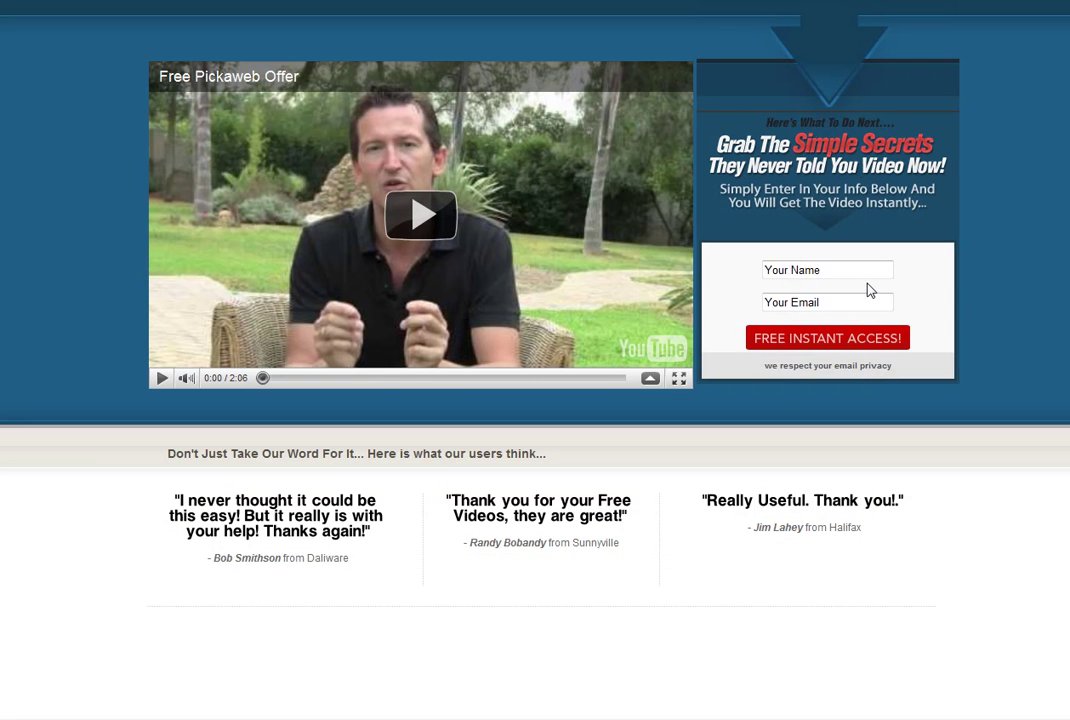